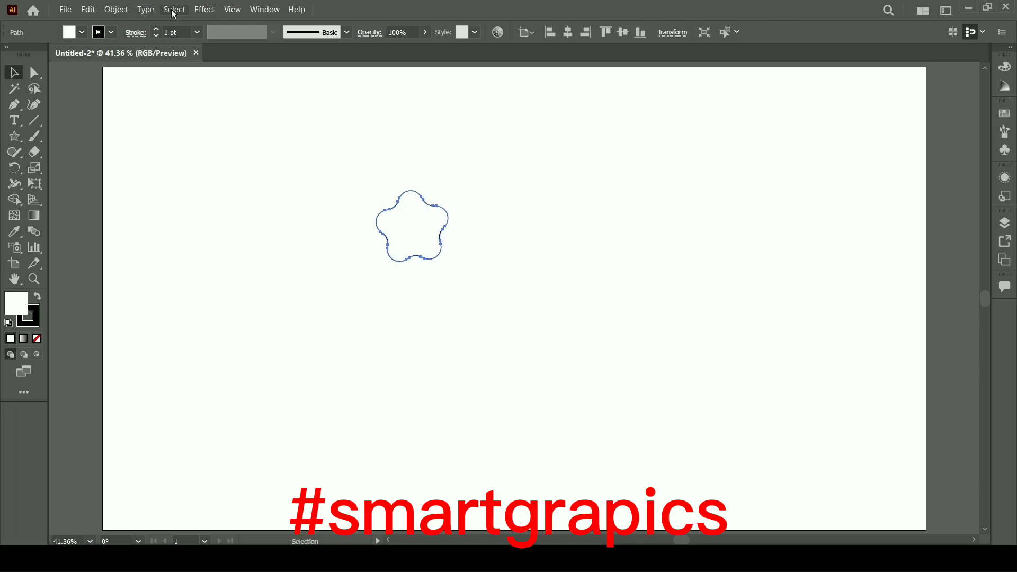
# - Apply a 3D Extrude & Bevel effect to the rounded star and turn on a Round bevel
pyautogui.click(204, 9)
pyautogui.moveTo(245, 91)
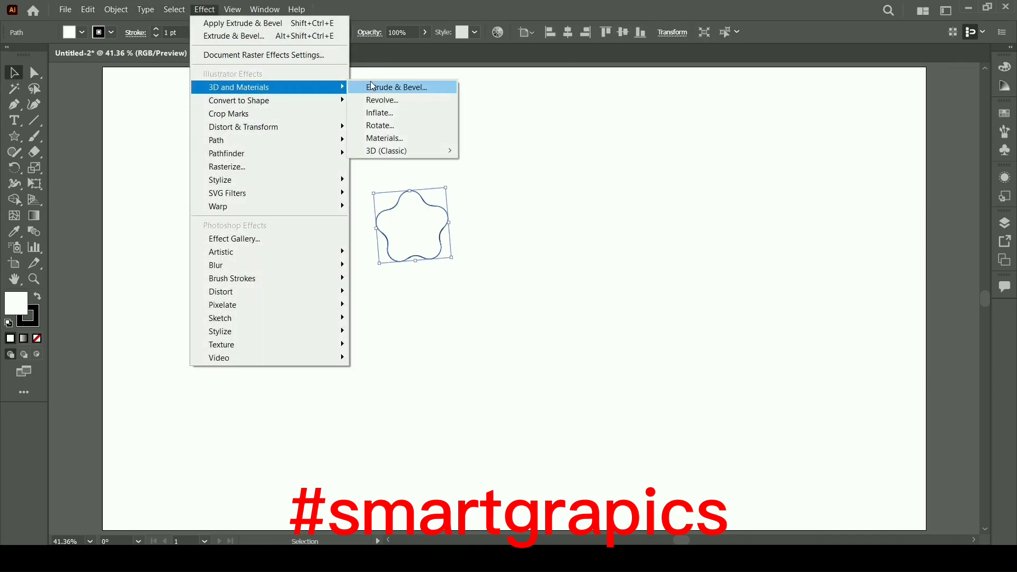
pyautogui.click(443, 86)
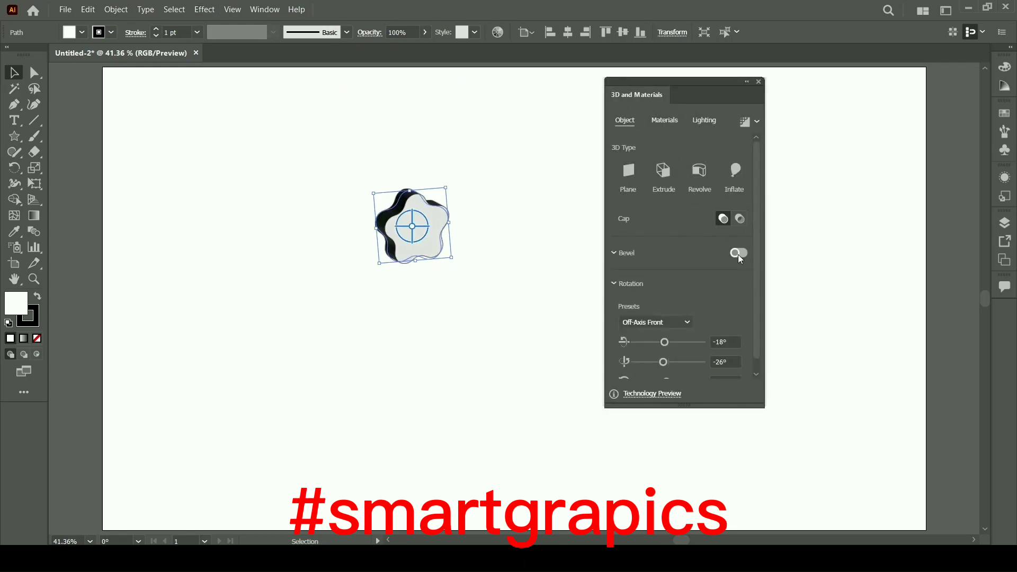
pyautogui.moveTo(755, 237); pyautogui.dragTo(758, 250)
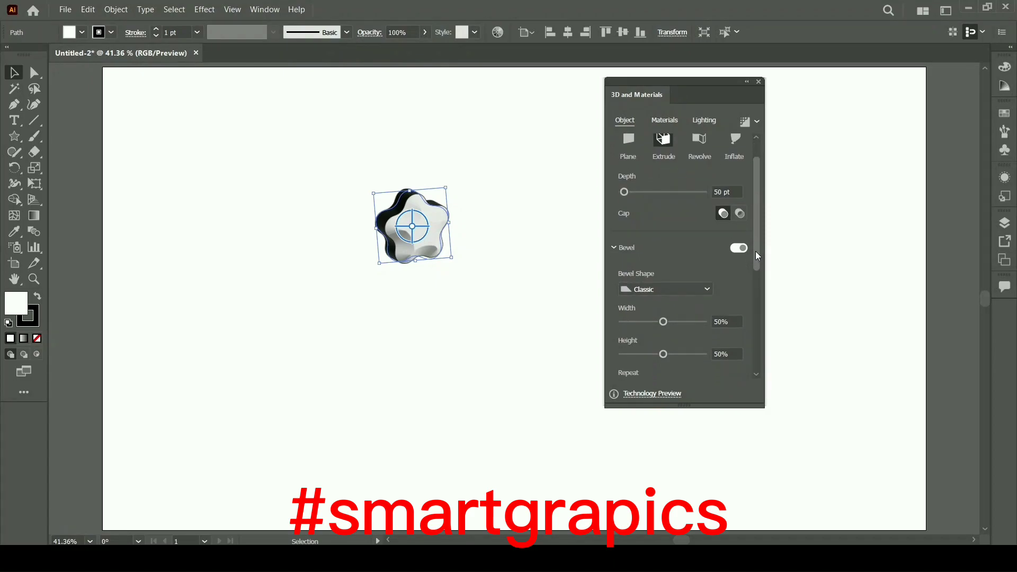
pyautogui.click(695, 292)
pyautogui.click(666, 318)
# - Set the extruded star's rotation preset to Isometric Top and its depth to 0 pt
pyautogui.scroll(-3, 756, 278)
pyautogui.moveTo(757, 284); pyautogui.dragTo(757, 309)
pyautogui.click(680, 310)
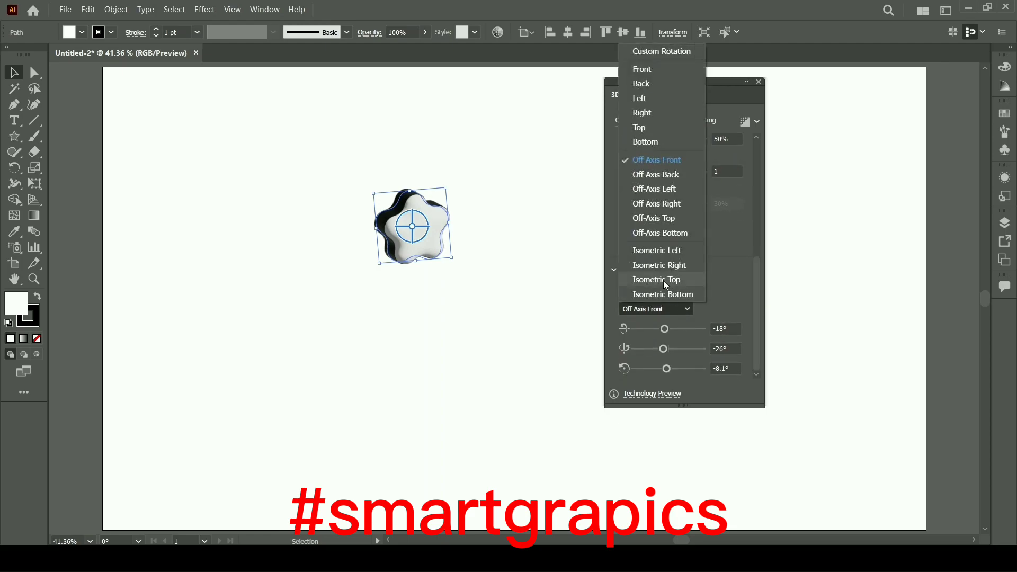
pyautogui.click(663, 279)
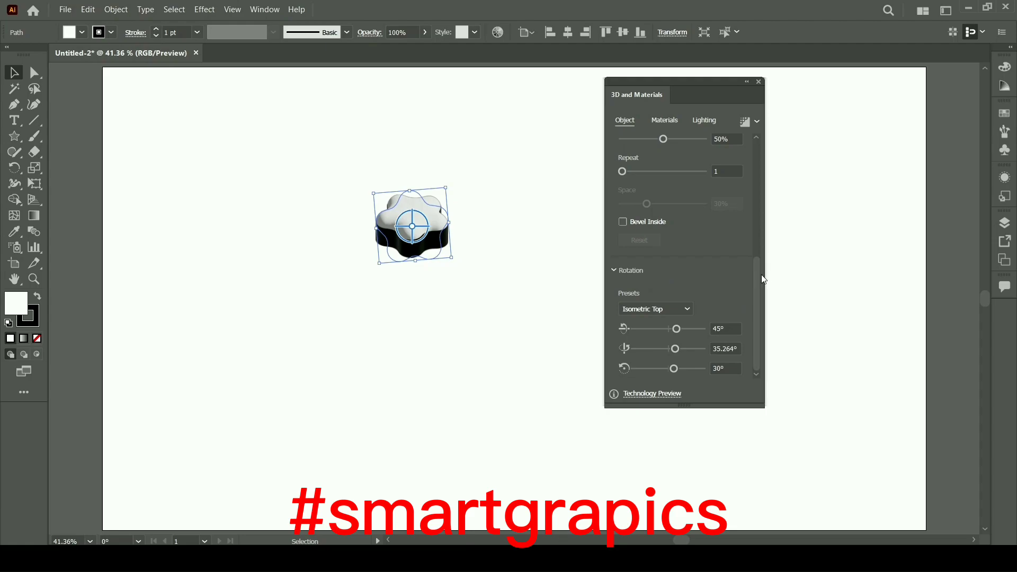
pyautogui.moveTo(758, 267); pyautogui.dragTo(746, 132)
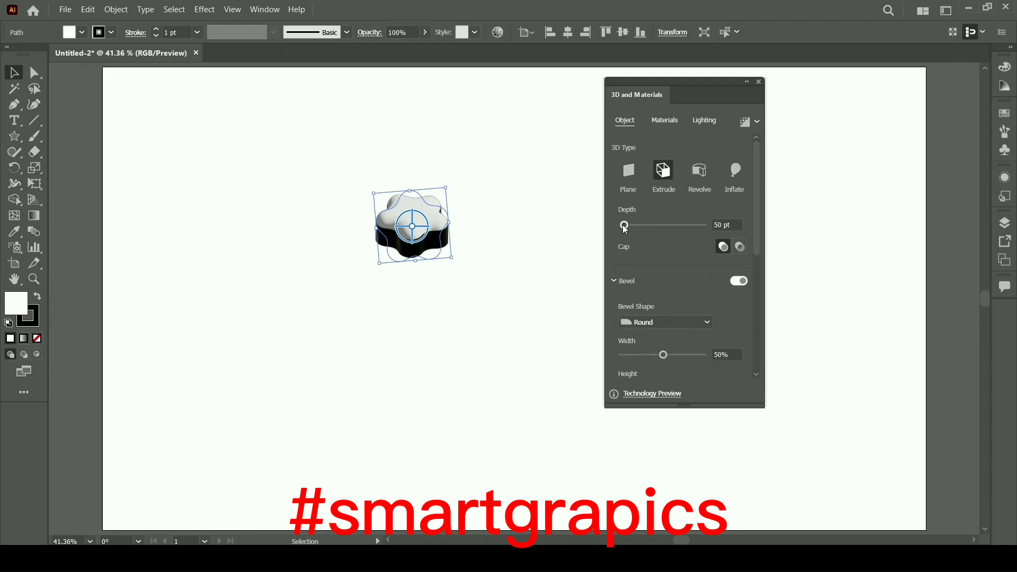
pyautogui.moveTo(620, 225); pyautogui.dragTo(614, 225)
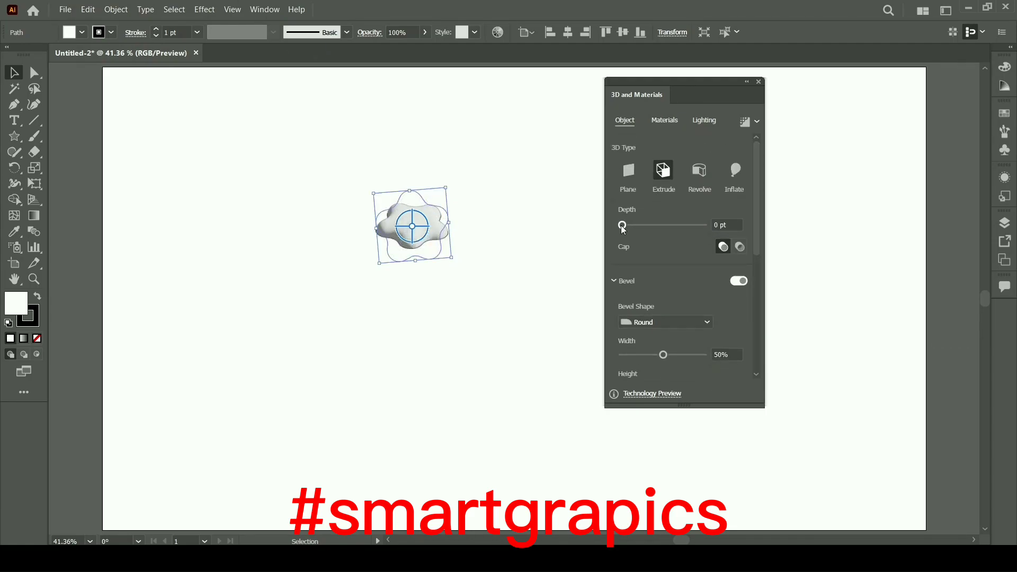
# - Set the star's bevel width and height to 39% and shift the star slightly down and to the right on the artboard
pyautogui.moveTo(755, 193); pyautogui.dragTo(756, 246)
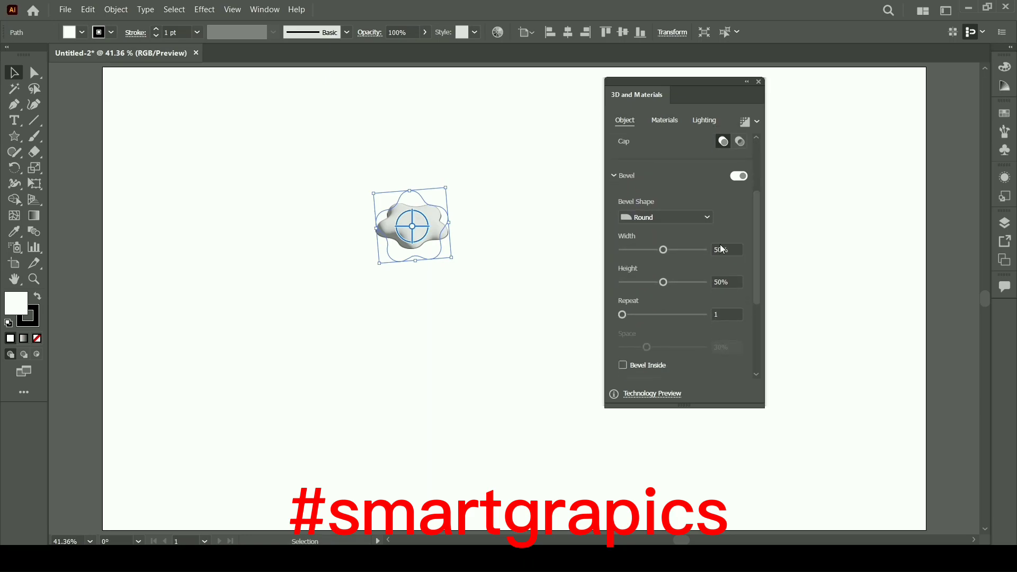
pyautogui.moveTo(663, 251); pyautogui.dragTo(654, 249)
pyautogui.doubleClick(719, 281)
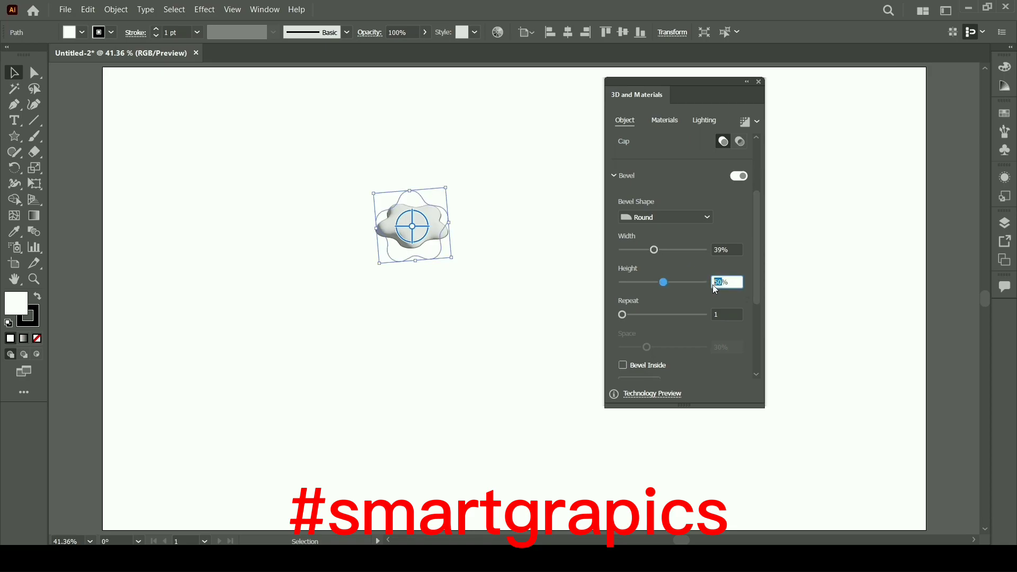
pyautogui.write('39')
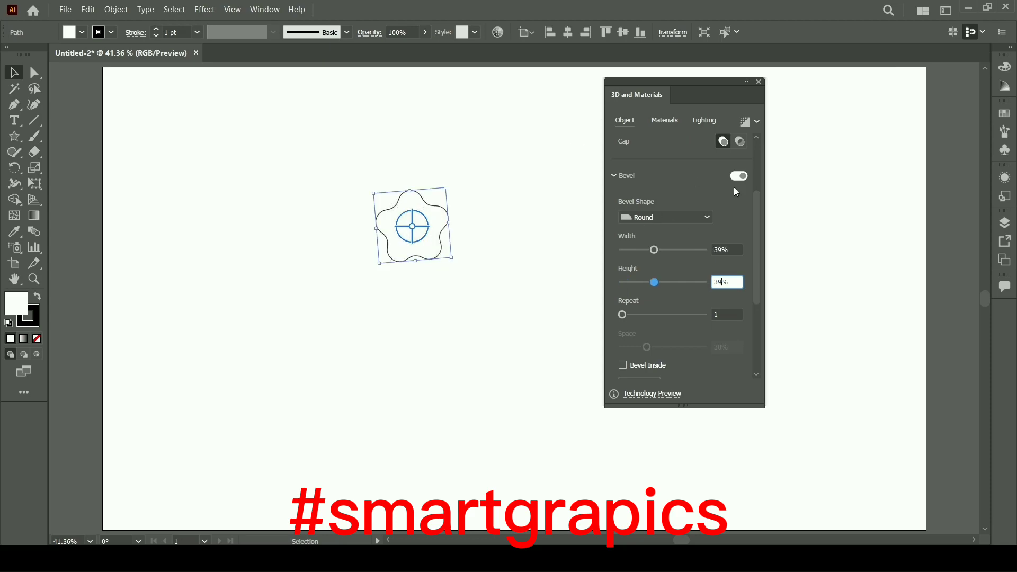
pyautogui.moveTo(718, 84); pyautogui.dragTo(793, 120)
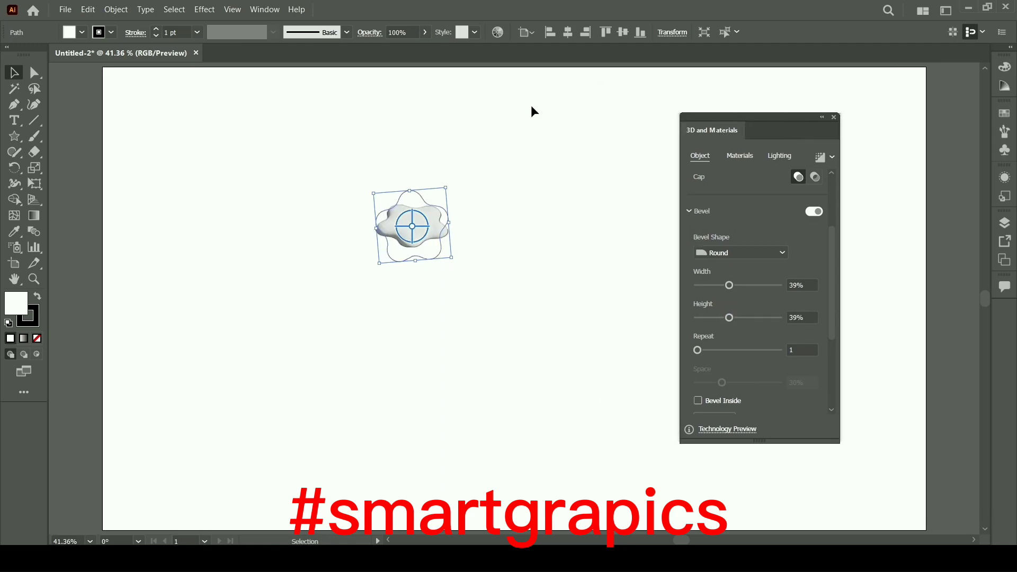
pyautogui.click(501, 101)
pyautogui.moveTo(427, 221); pyautogui.dragTo(441, 231)
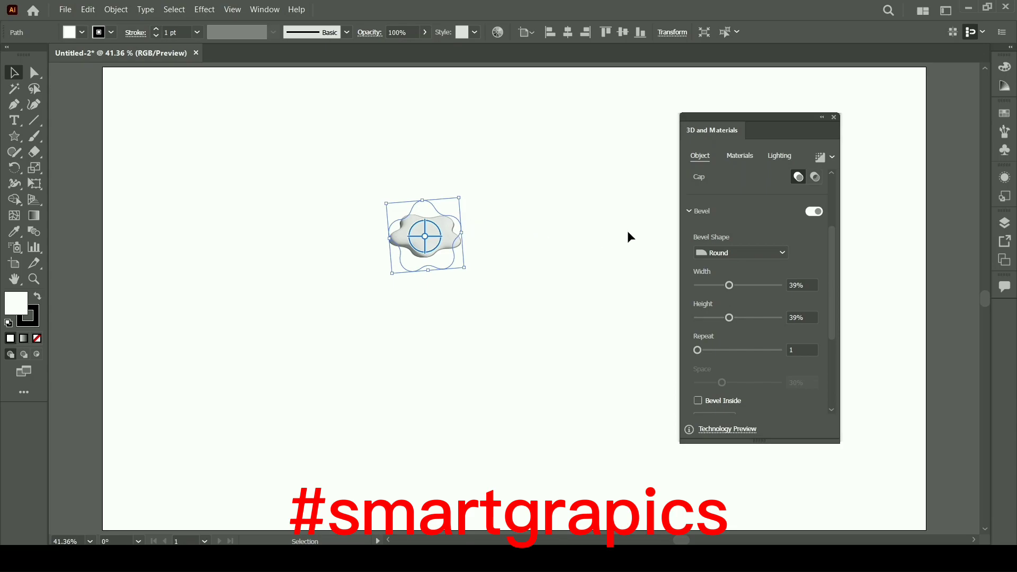
# - Set the star's lighting rotation to 180°, height to 76° and softness to 54%, and collapse the 3D and Materials panel
pyautogui.click(752, 156)
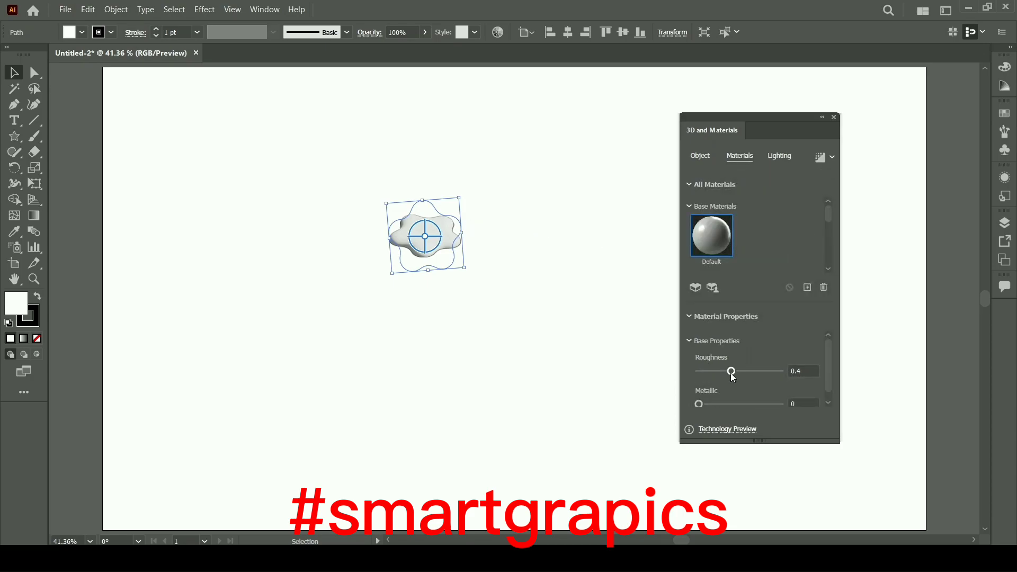
pyautogui.moveTo(744, 371); pyautogui.dragTo(702, 404)
pyautogui.click(784, 155)
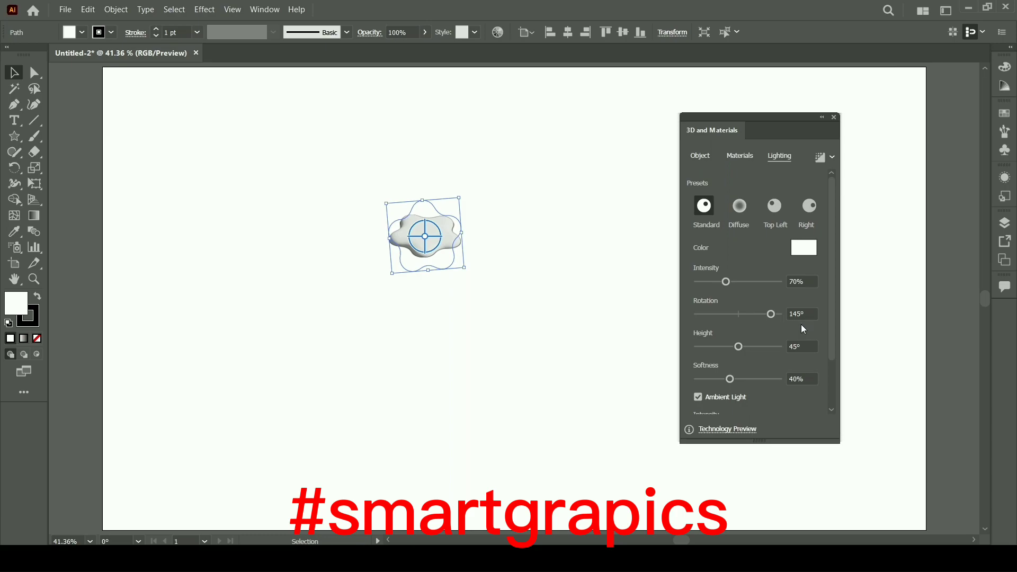
pyautogui.moveTo(774, 316); pyautogui.dragTo(787, 316)
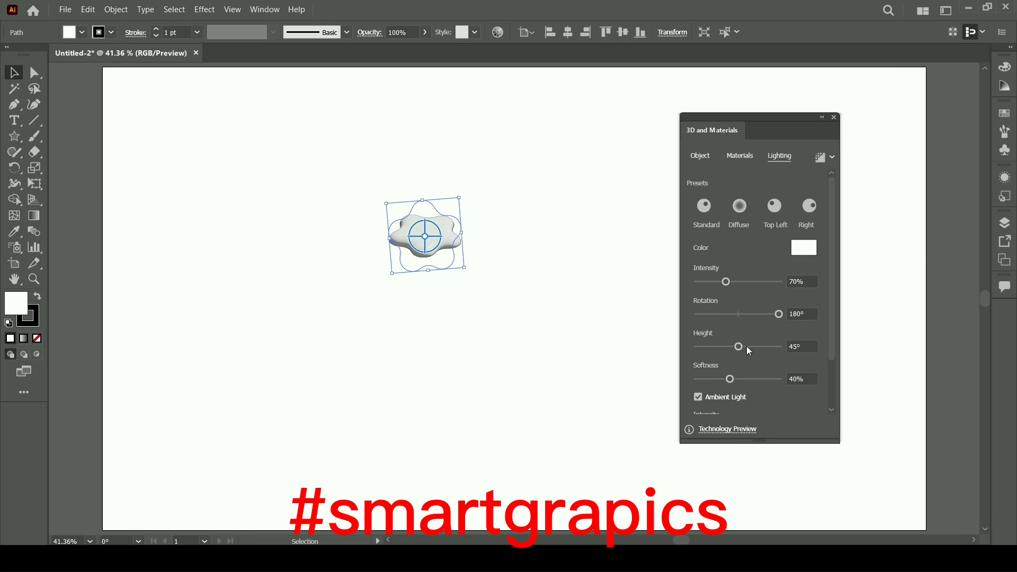
pyautogui.moveTo(740, 347); pyautogui.dragTo(754, 353)
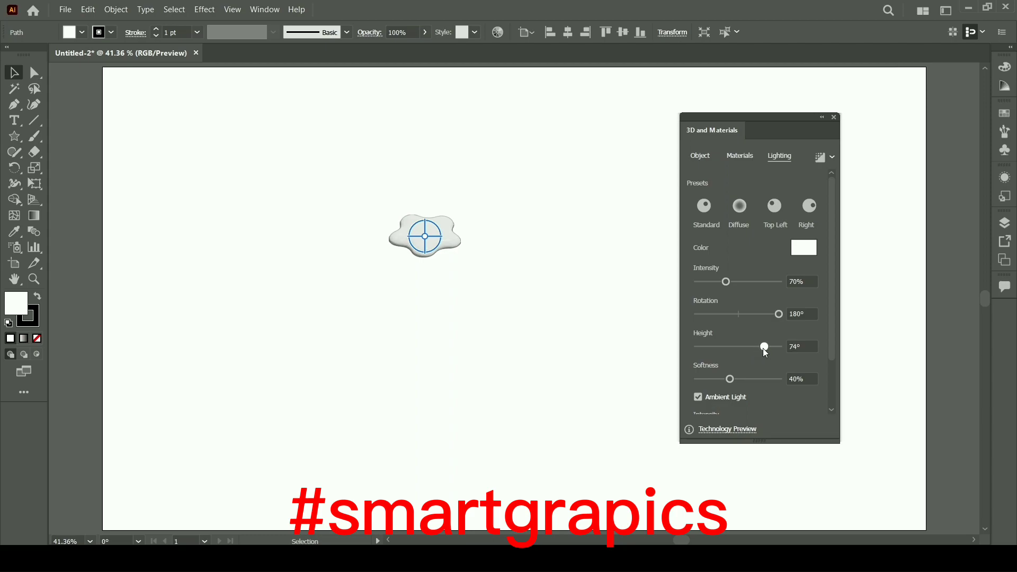
pyautogui.moveTo(768, 353); pyautogui.dragTo(767, 353)
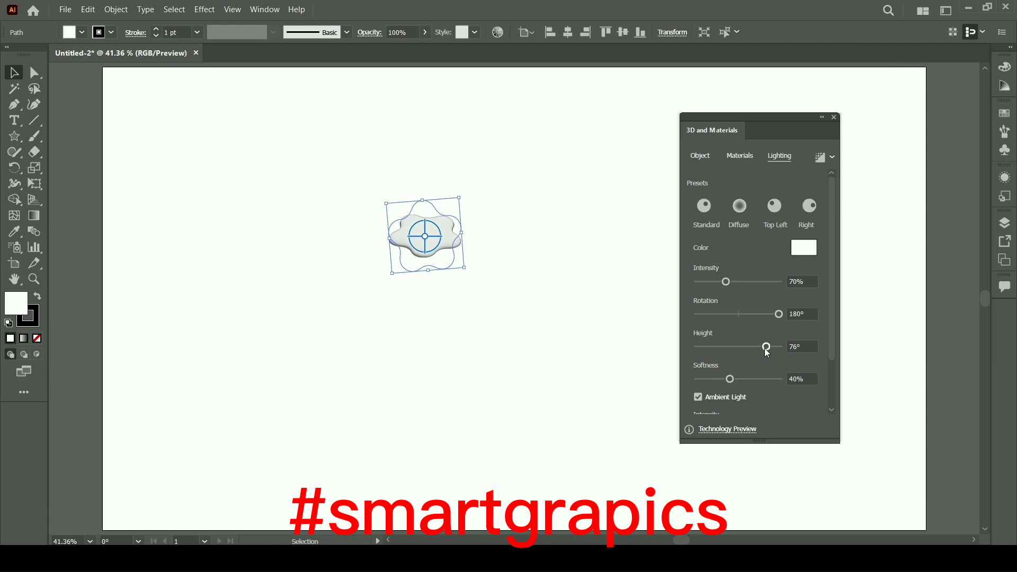
pyautogui.moveTo(731, 382); pyautogui.dragTo(735, 383)
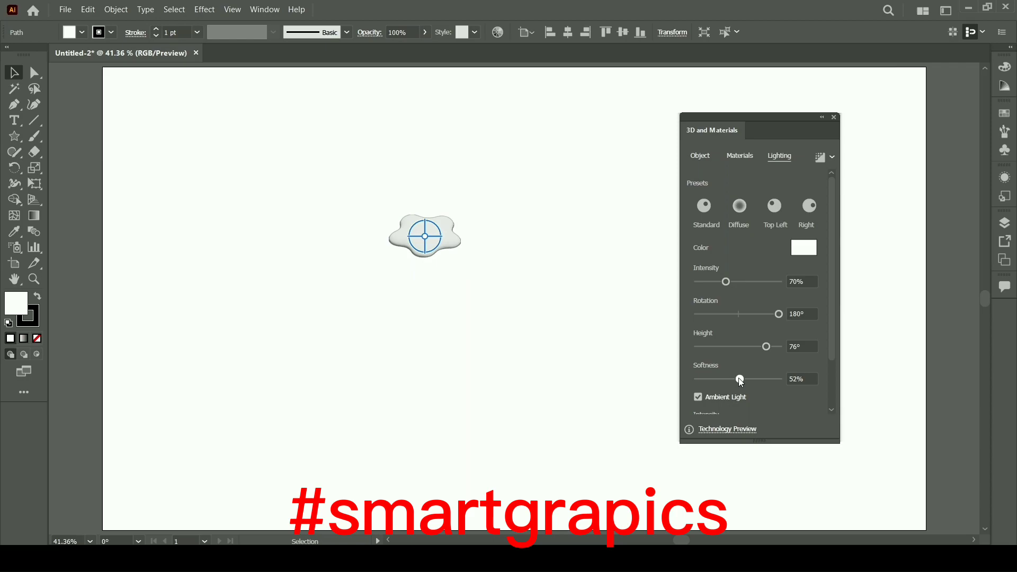
pyautogui.moveTo(740, 378); pyautogui.dragTo(740, 378)
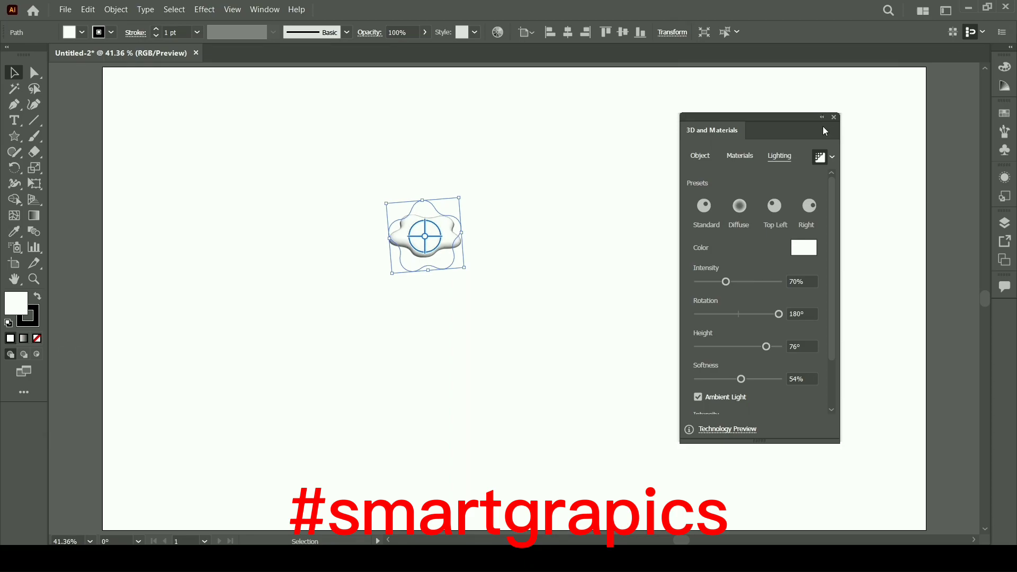
pyautogui.click(822, 117)
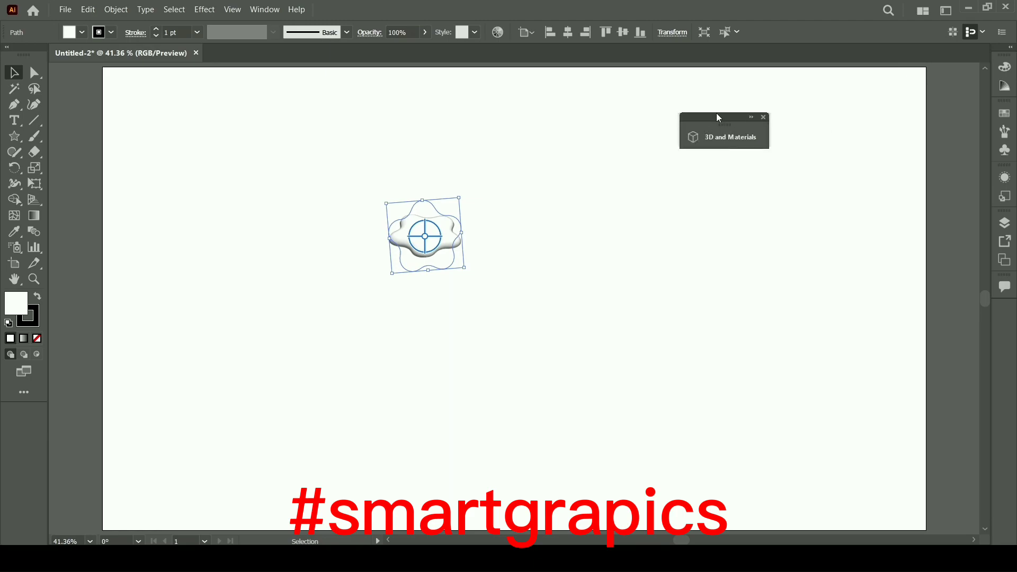
pyautogui.moveTo(719, 117); pyautogui.dragTo(747, 120)
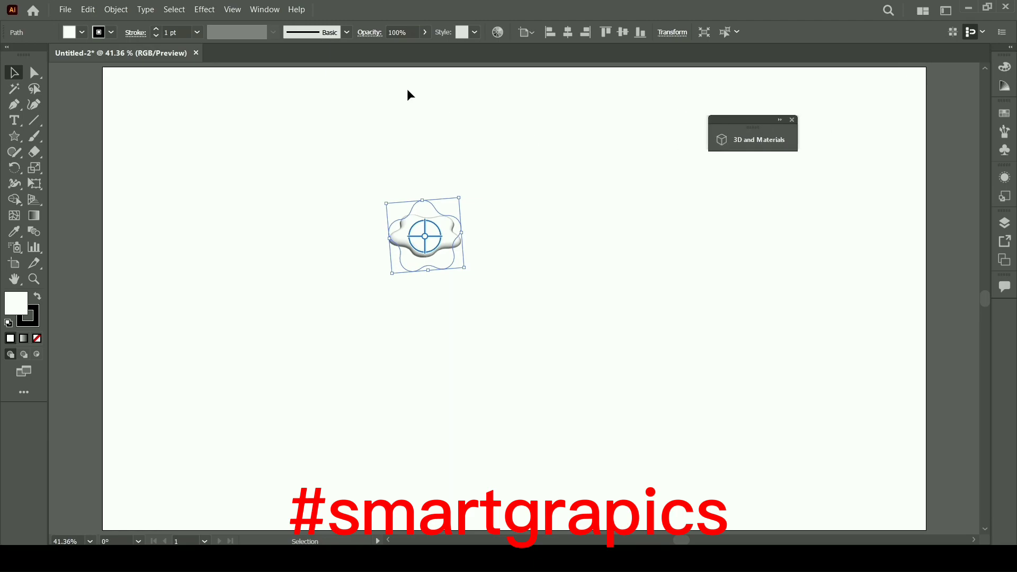
# - Draw an ellipse above the 3D star and adjust it to about 74 by 40 px
pyautogui.rightClick(14, 136)
pyautogui.click(70, 168)
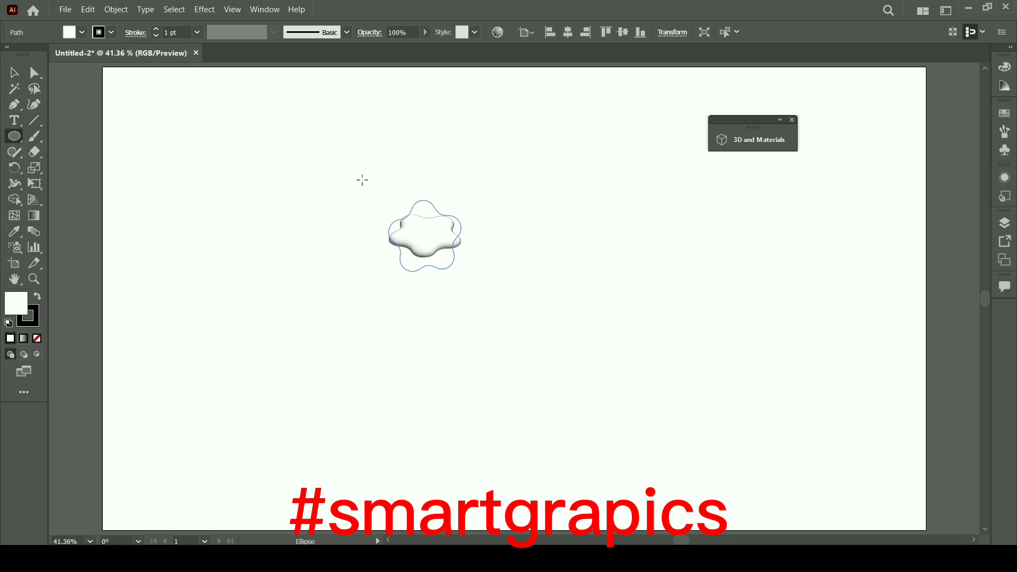
pyautogui.moveTo(415, 166); pyautogui.dragTo(448, 178)
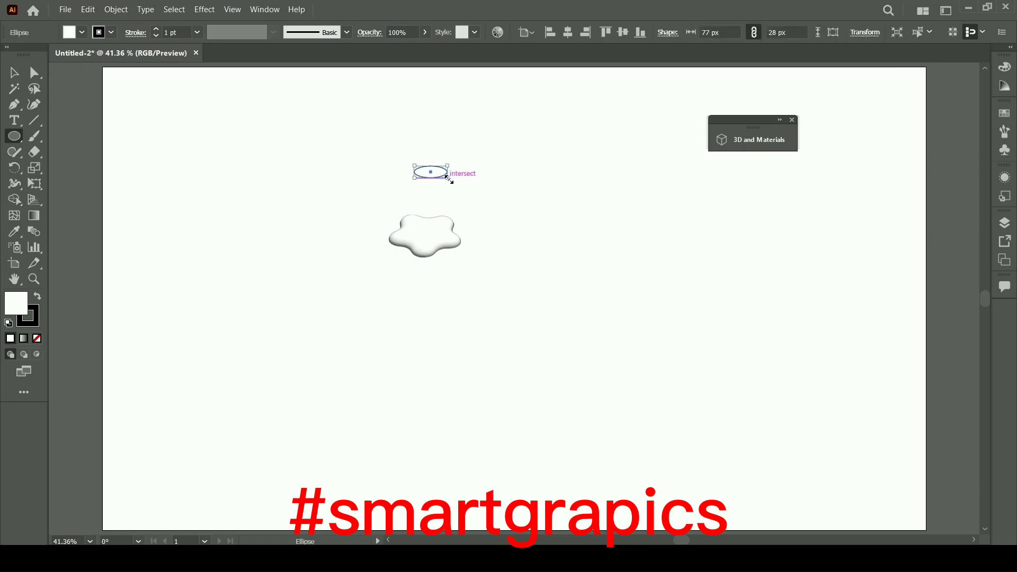
pyautogui.press('v')
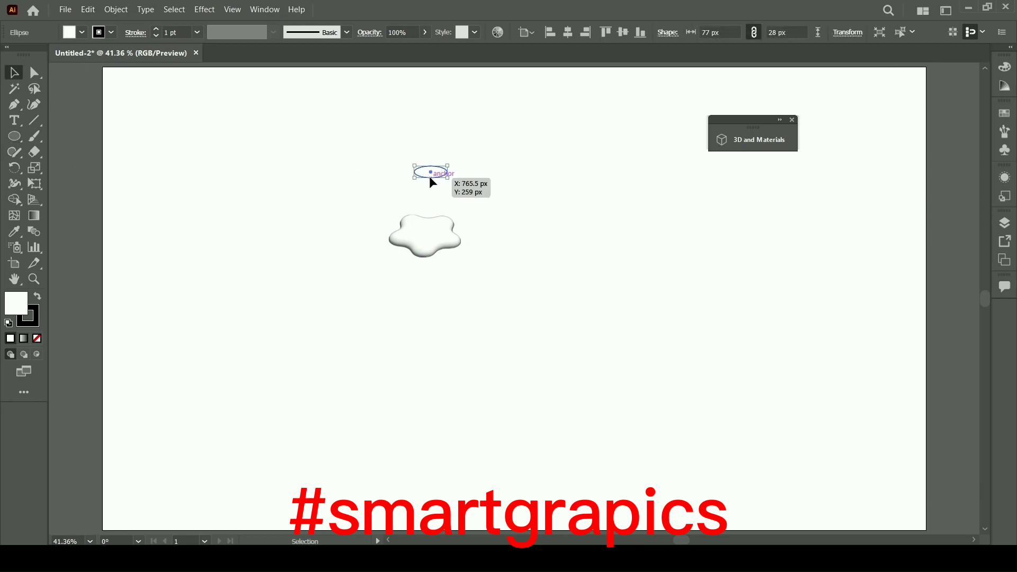
pyautogui.moveTo(430, 178)
pyautogui.mouseDown()
pyautogui.moveTo(449, 182)
pyautogui.moveTo(455, 198)
pyautogui.moveTo(436, 194)
pyautogui.moveTo(454, 182)
pyautogui.moveTo(432, 192)
pyautogui.mouseUp()
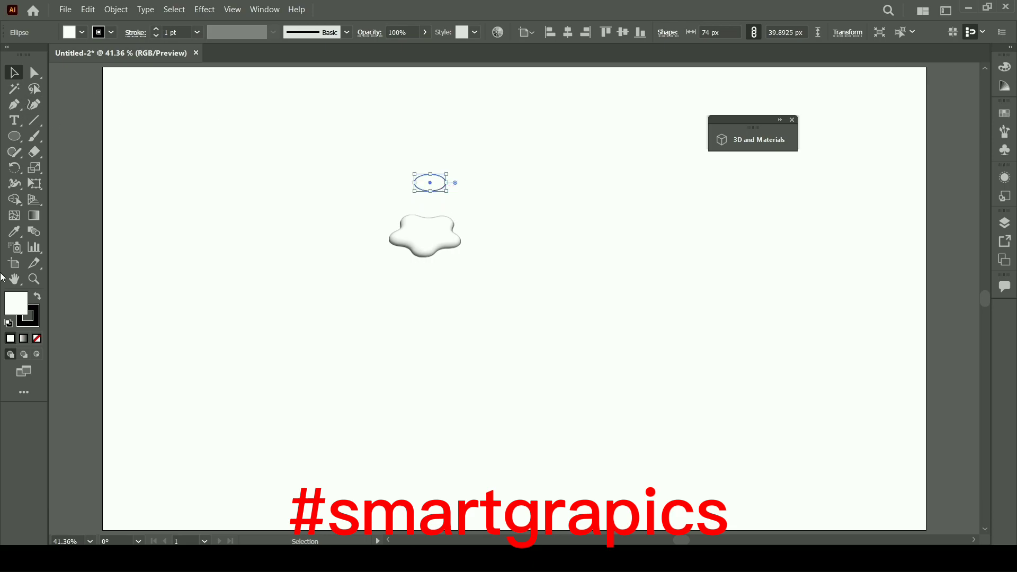
# - Fill the ellipse with orange-red E54100 and remove its stroke
pyautogui.doubleClick(16, 303)
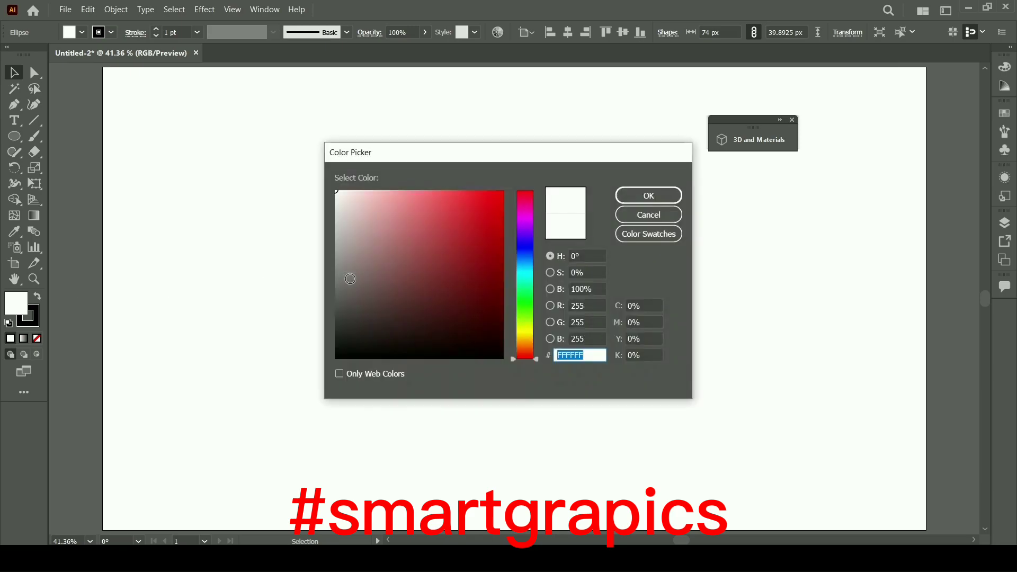
pyautogui.moveTo(476, 227); pyautogui.dragTo(505, 205)
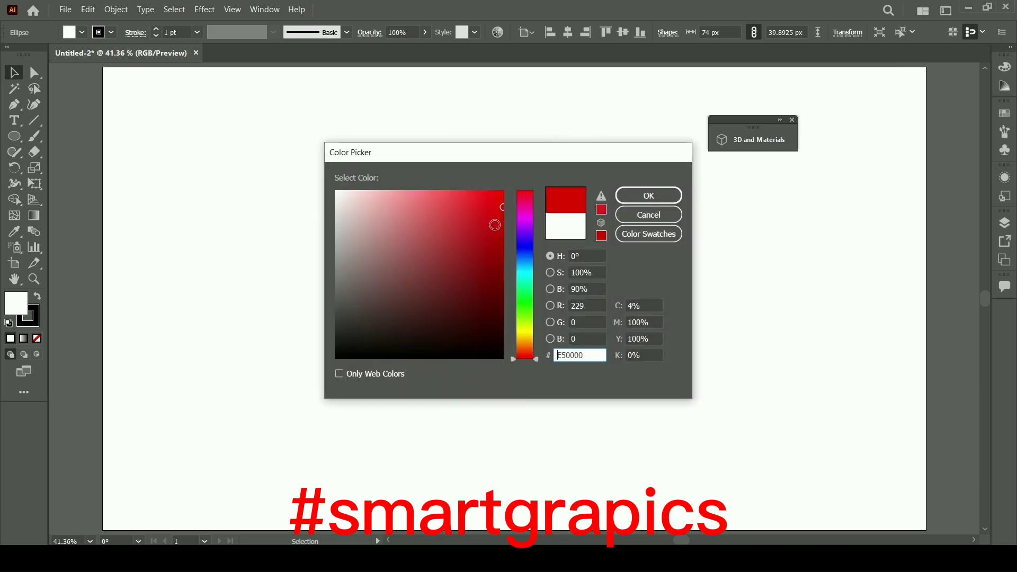
pyautogui.moveTo(528, 360); pyautogui.dragTo(526, 354)
pyautogui.click(625, 200)
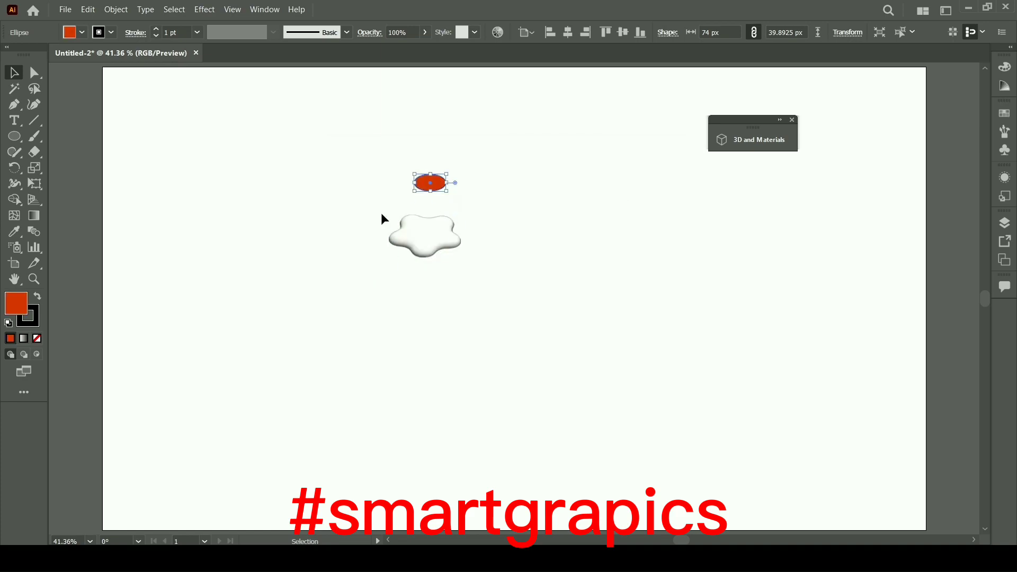
pyautogui.click(27, 326)
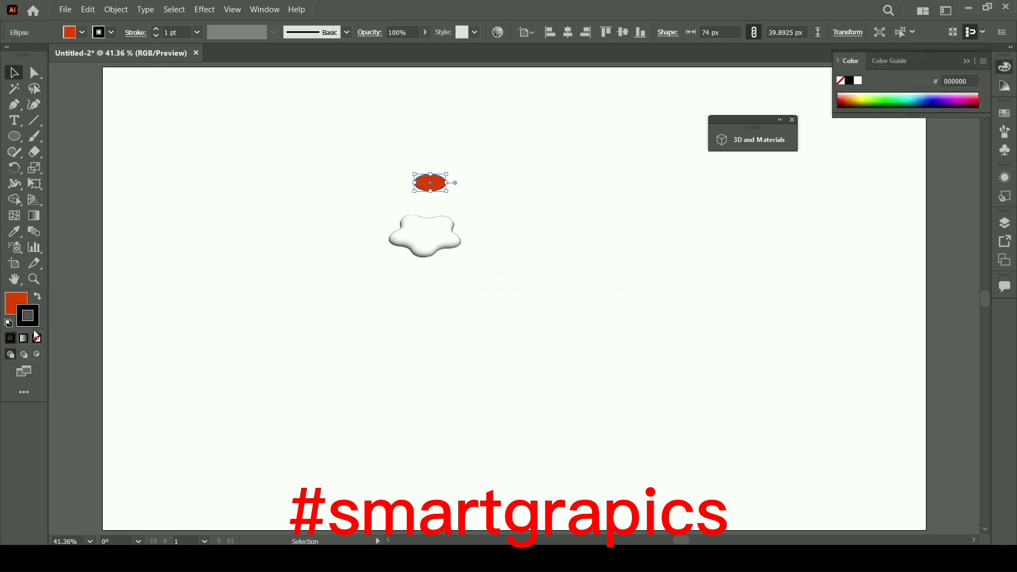
pyautogui.click(36, 338)
pyautogui.click(14, 312)
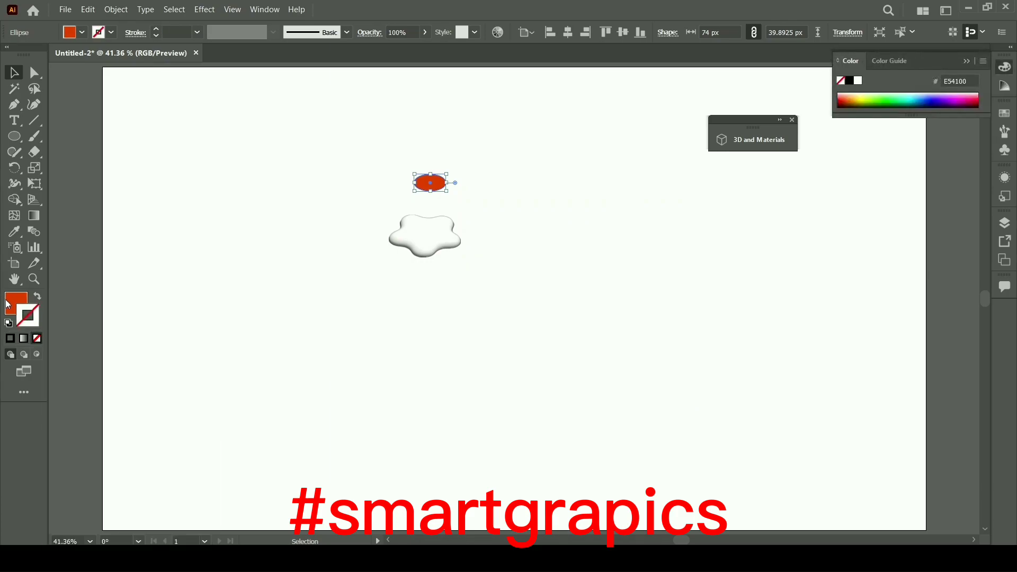
# - Draw a vertical and a horizontal line through the ellipse's centre and give the horizontal line a black stroke
pyautogui.click(33, 122)
pyautogui.hotkey('ctrl', '+')
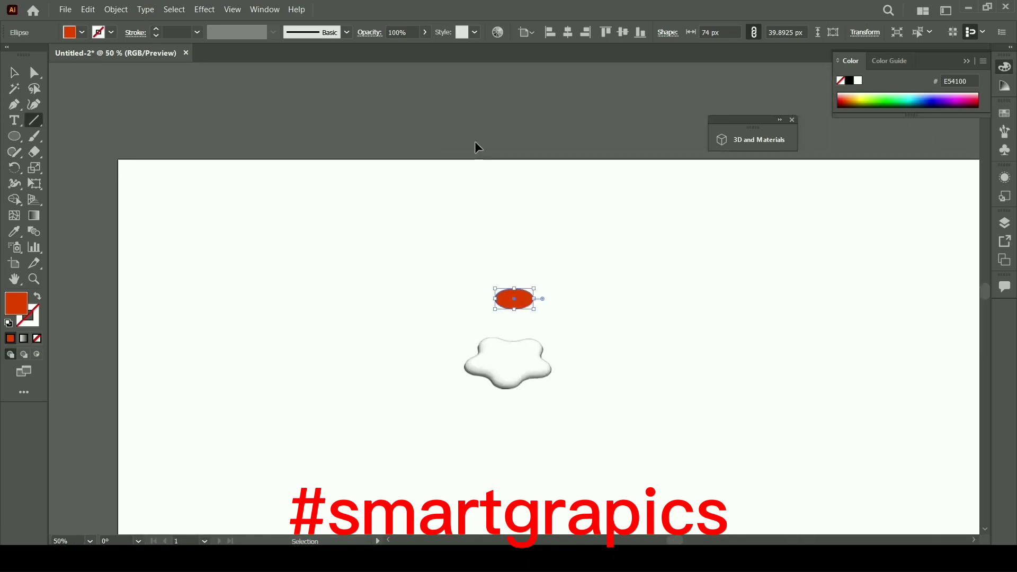
pyautogui.hotkey('ctrl', '+')
pyautogui.hotkey('ctrl', '+')
pyautogui.hotkey('ctrl', '+')
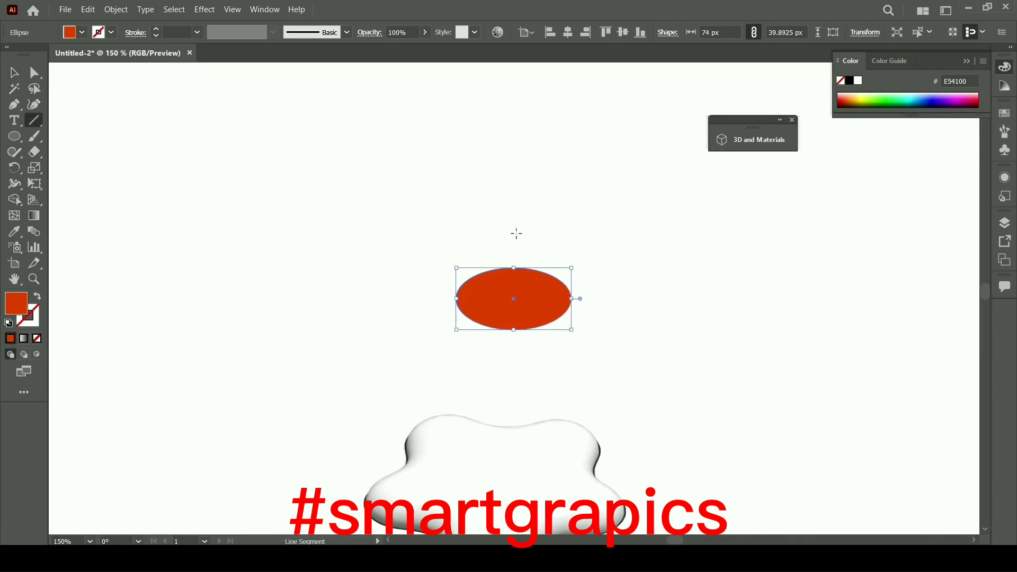
pyautogui.moveTo(513, 234); pyautogui.dragTo(513, 361)
pyautogui.moveTo(433, 298); pyautogui.dragTo(620, 298)
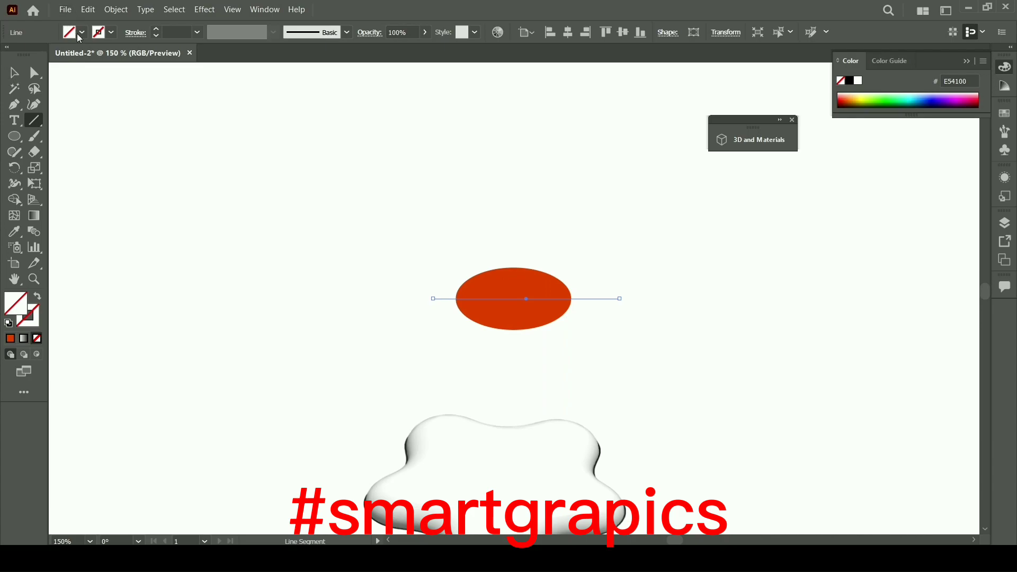
pyautogui.click(111, 33)
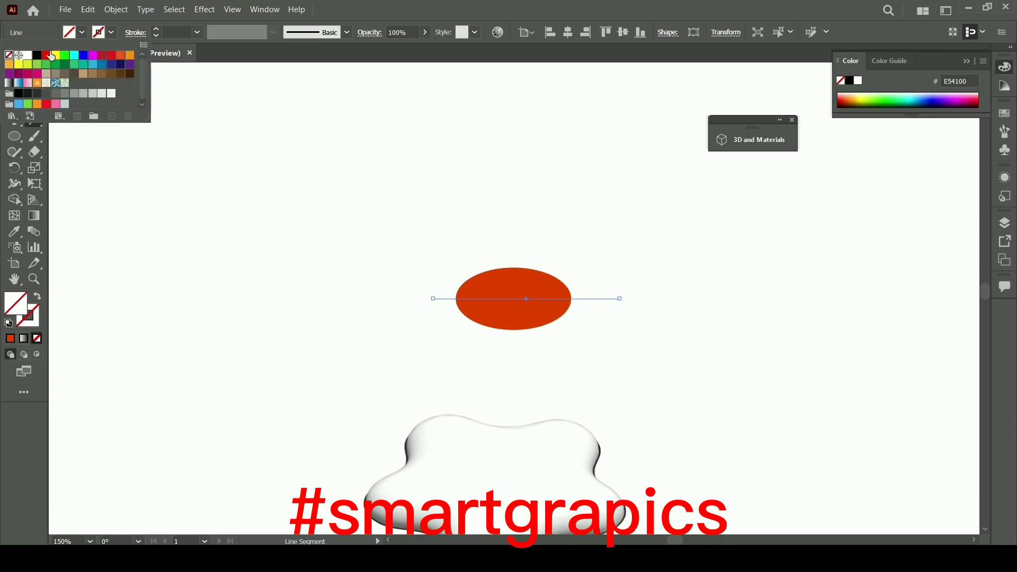
pyautogui.click(37, 55)
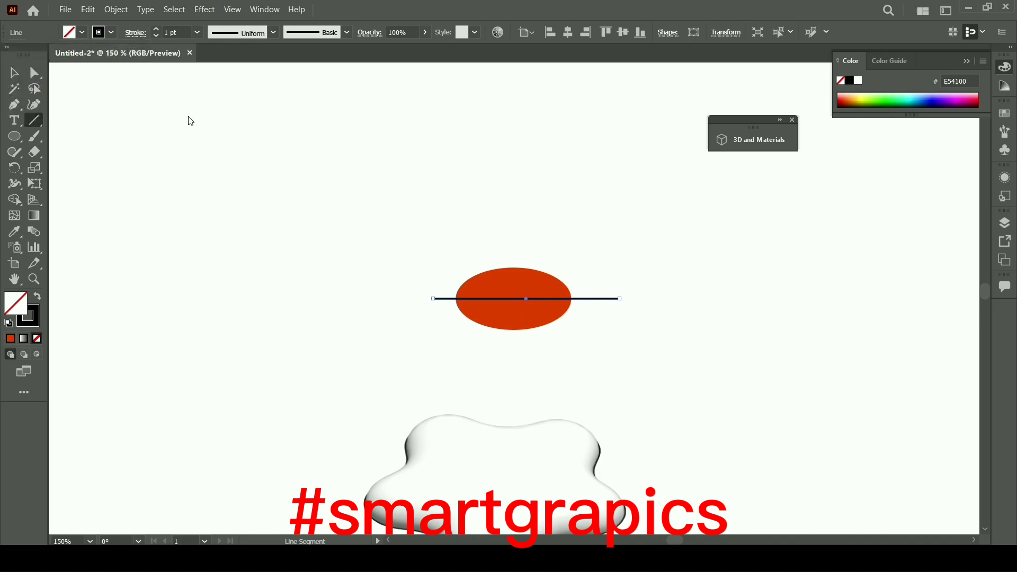
# - Draw a vertical line through the ellipse's centre so that it crosses the horizontal line
pyautogui.moveTo(464, 170); pyautogui.dragTo(551, 200)
pyautogui.hotkey('ctrl', 'z')
pyautogui.moveTo(514, 200); pyautogui.dragTo(515, 352)
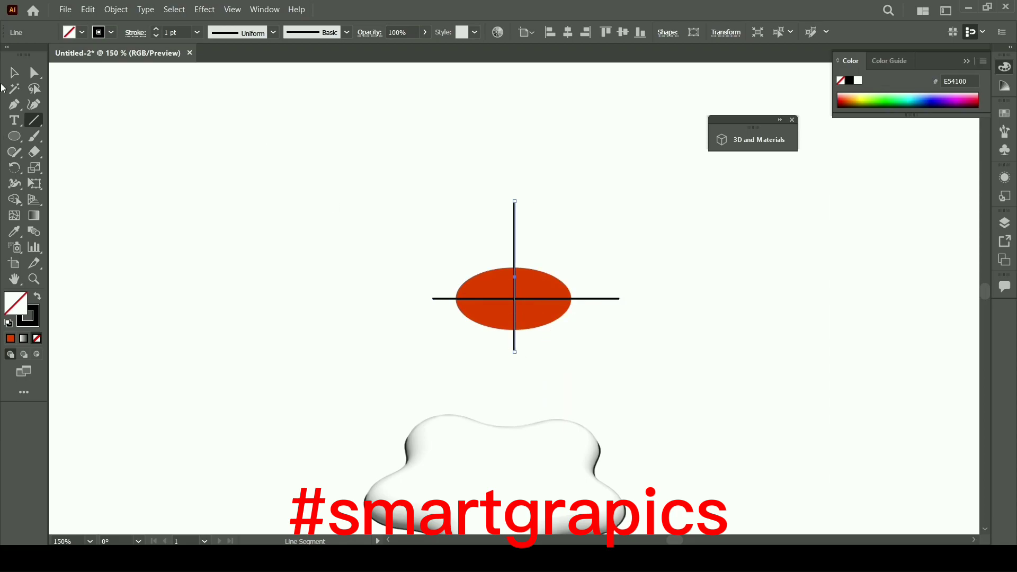
# - Align the ellipse and both crossing lines to each other by their vertical and horizontal centres
pyautogui.click(13, 72)
pyautogui.moveTo(420, 240); pyautogui.dragTo(558, 326)
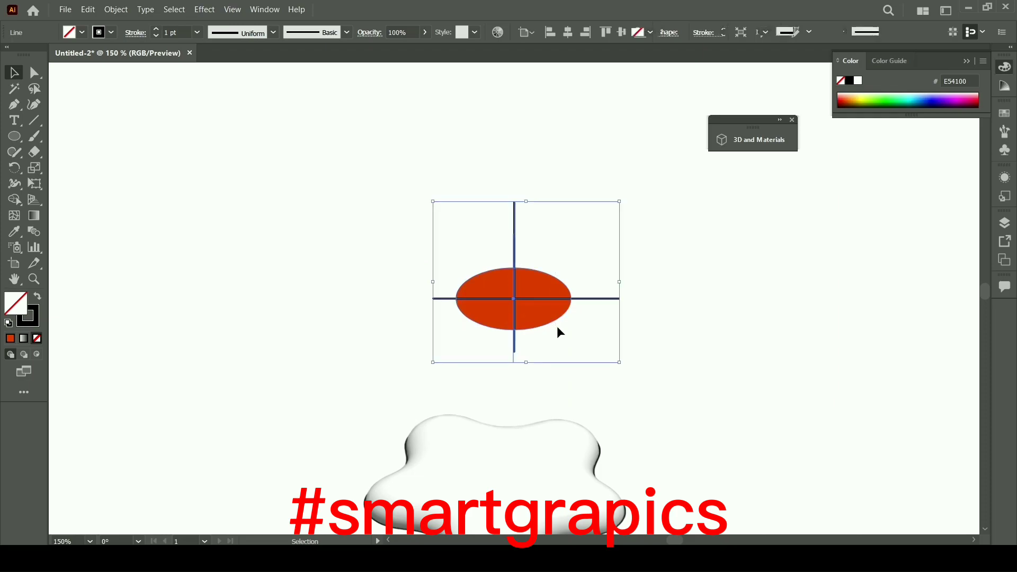
pyautogui.click(622, 35)
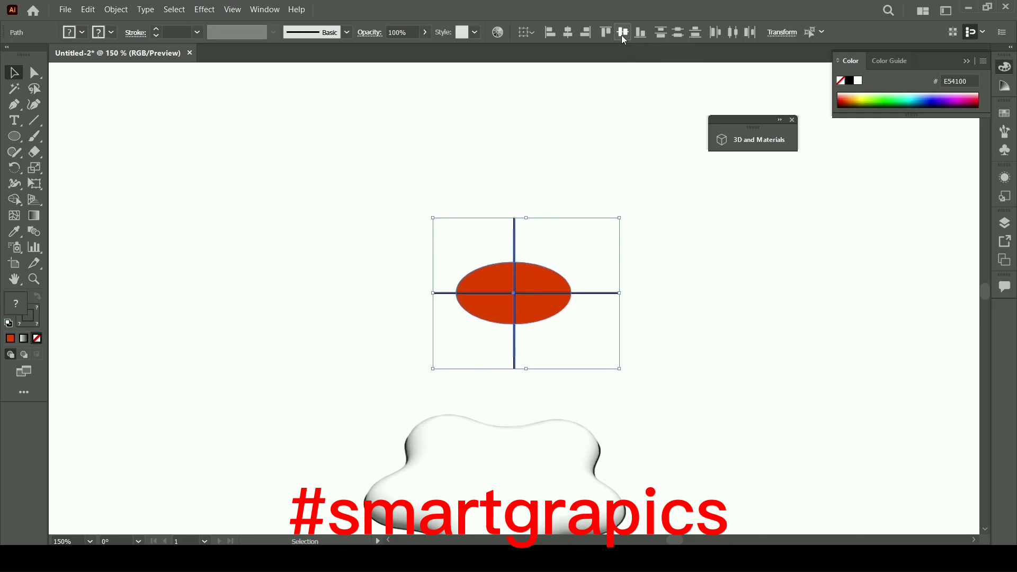
pyautogui.click(568, 33)
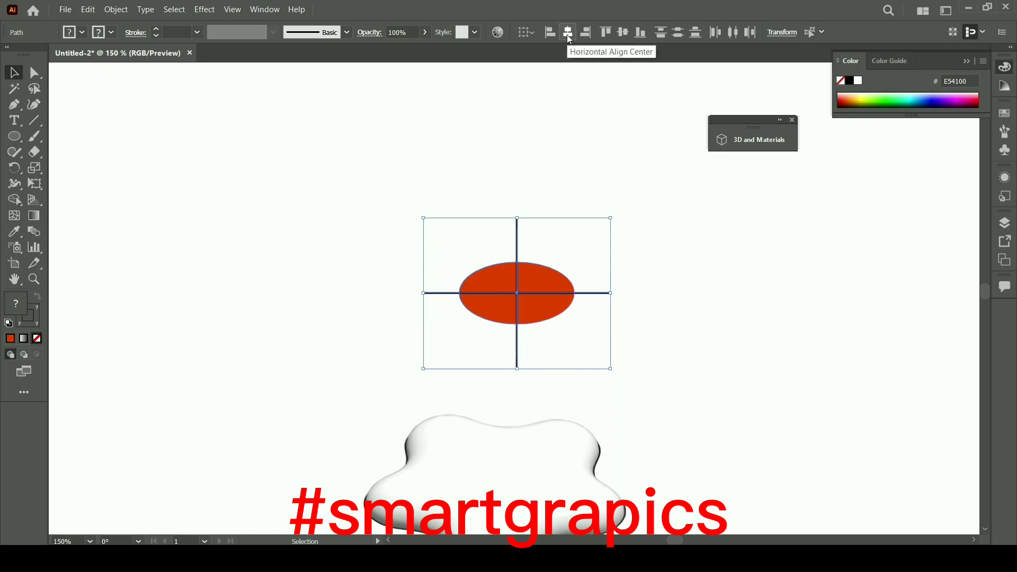
pyautogui.click(697, 260)
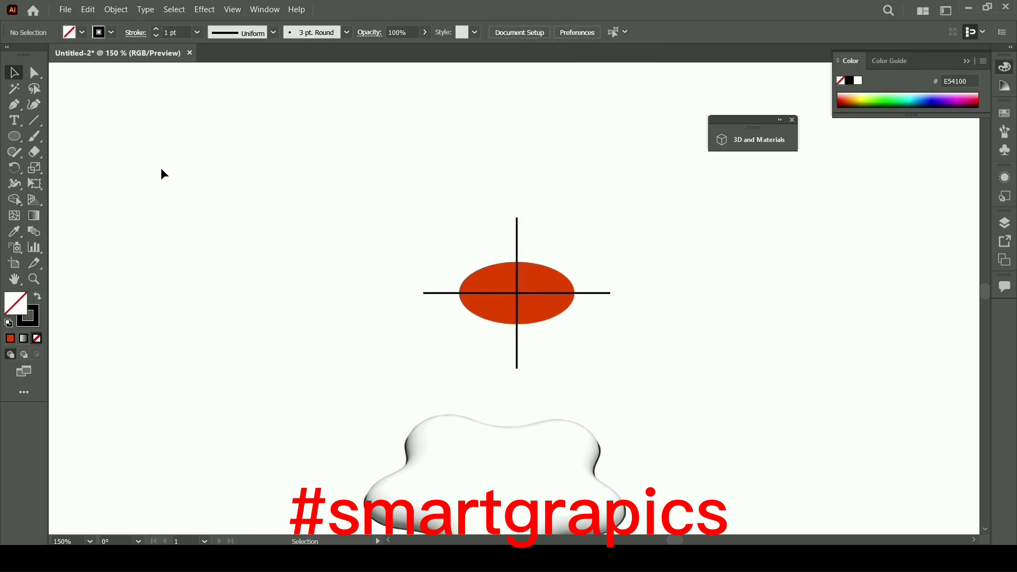
# - Cut away all but the ellipse's upper-left quarter with the Shape Builder tool and remove the line ends sticking out
pyautogui.moveTo(388, 178); pyautogui.dragTo(579, 320)
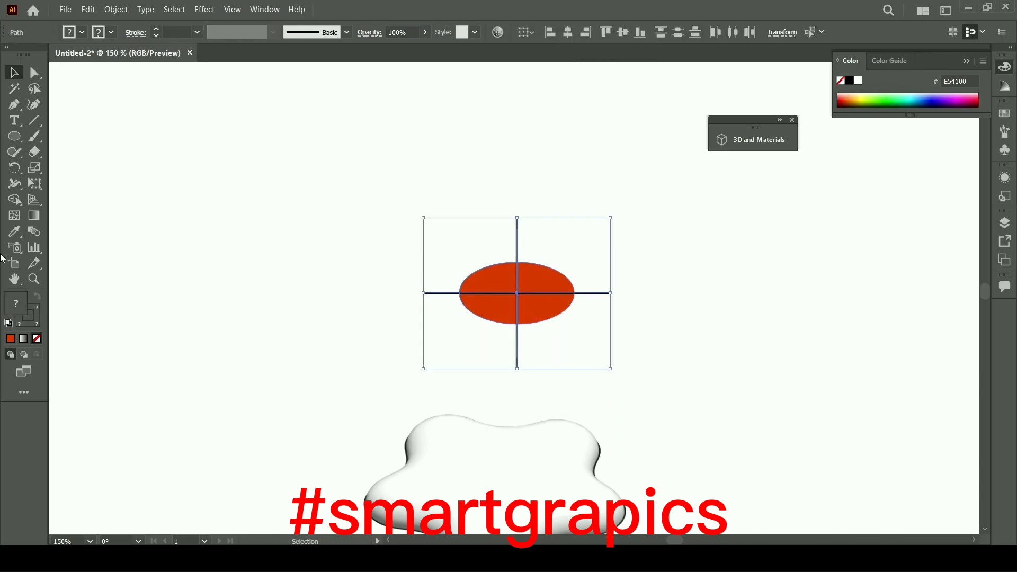
pyautogui.click(14, 201)
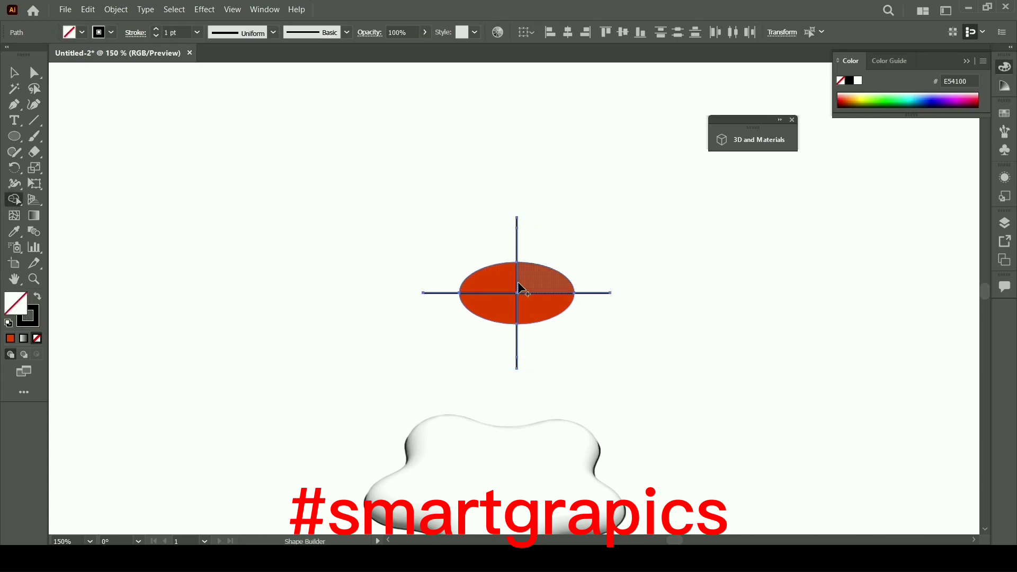
pyautogui.moveTo(553, 268)
pyautogui.mouseDown()
pyautogui.moveTo(559, 281)
pyautogui.moveTo(536, 311)
pyautogui.moveTo(508, 322)
pyautogui.moveTo(466, 306)
pyautogui.mouseUp()
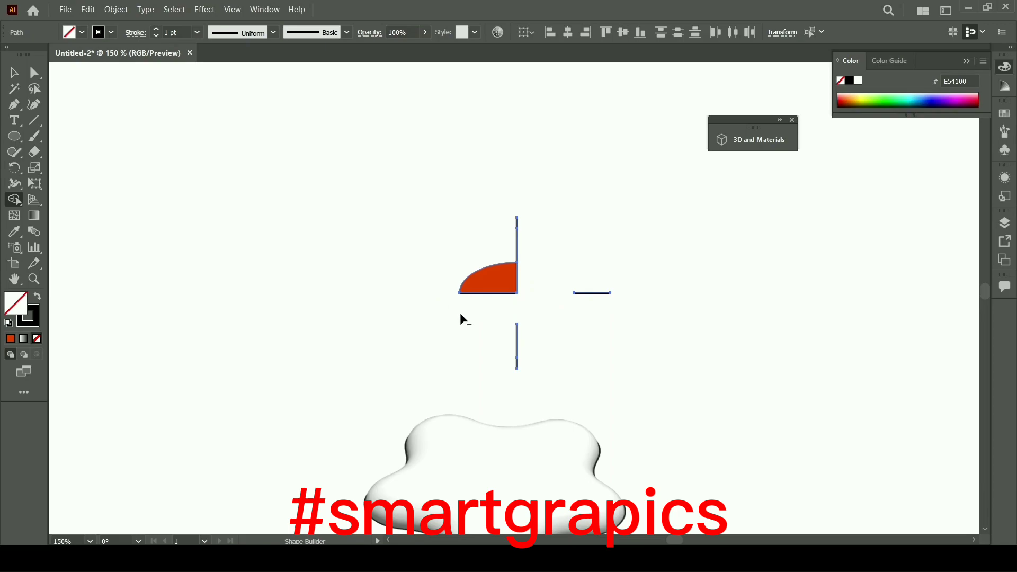
pyautogui.moveTo(500, 338); pyautogui.dragTo(591, 302)
pyautogui.moveTo(529, 238); pyautogui.dragTo(511, 232)
pyautogui.click(14, 73)
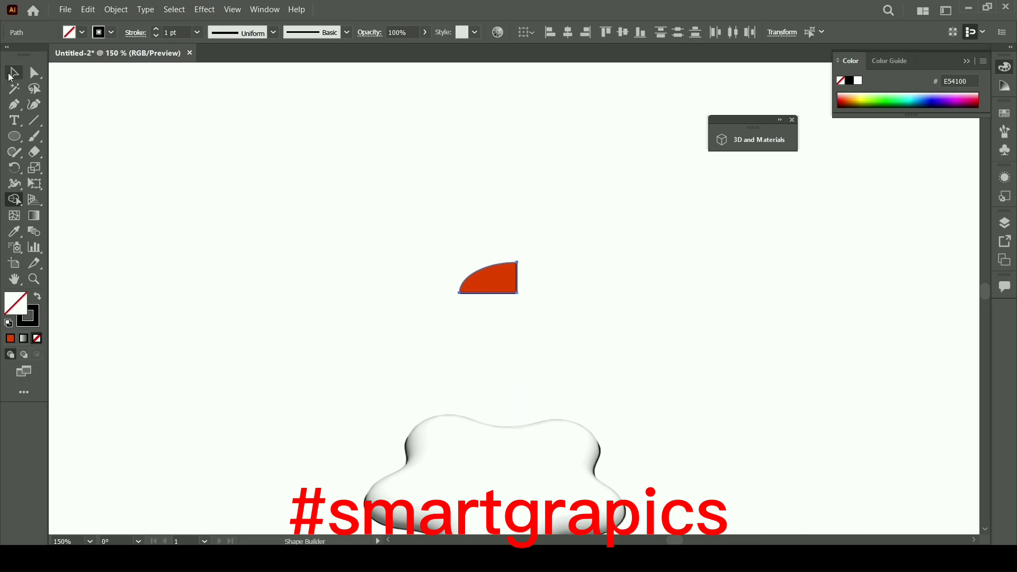
pyautogui.click(472, 254)
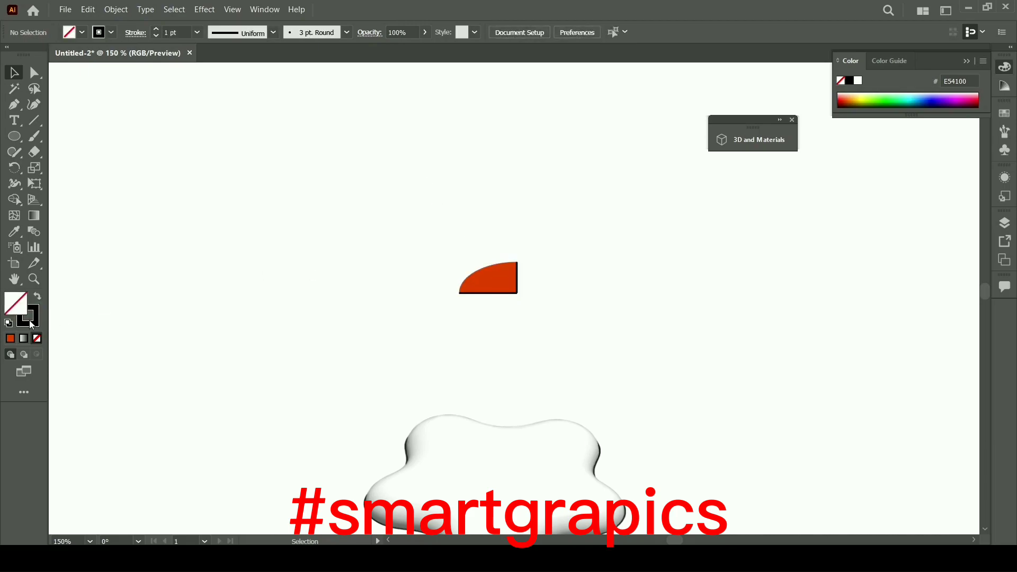
# - Delete the black line segments left along the quarter ellipse's vertical and horizontal straight edges
pyautogui.click(512, 292)
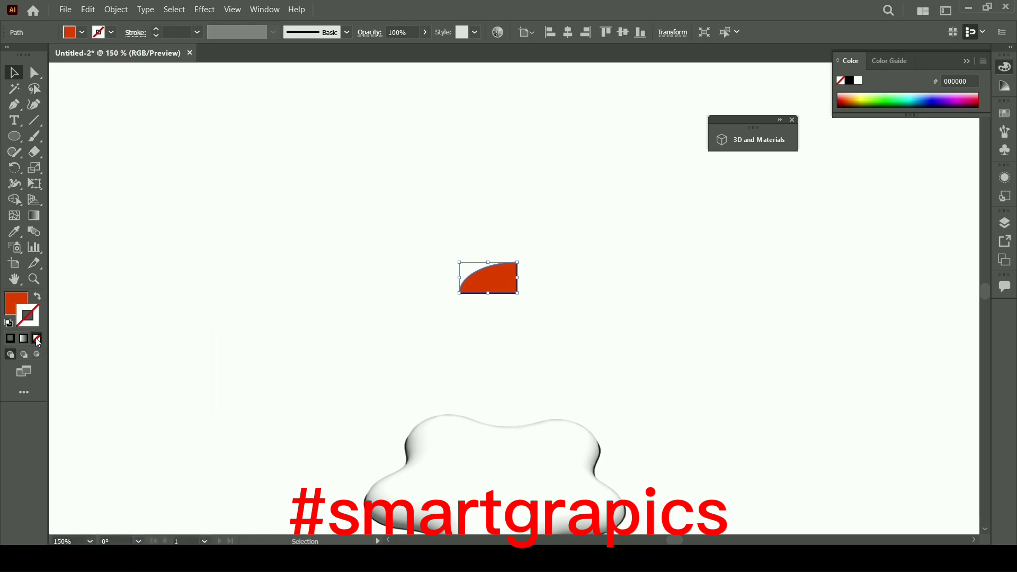
pyautogui.click(577, 276)
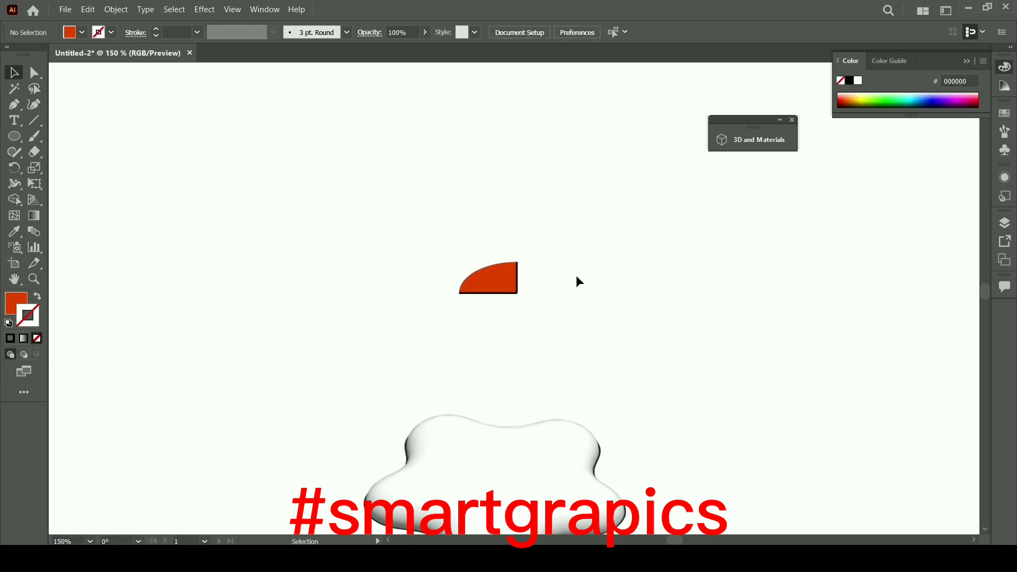
pyautogui.hotkey('ctrl', '=')
pyautogui.hotkey('ctrl', '=')
pyautogui.hotkey('ctrl', '=')
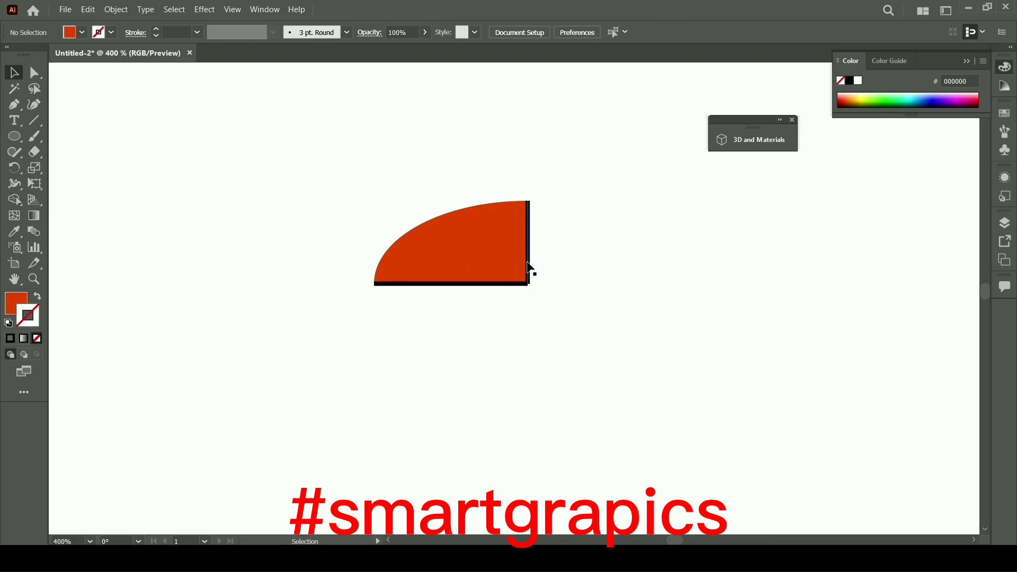
pyautogui.click(528, 269)
pyautogui.press('Delete')
pyautogui.click(524, 285)
pyautogui.press('Delete')
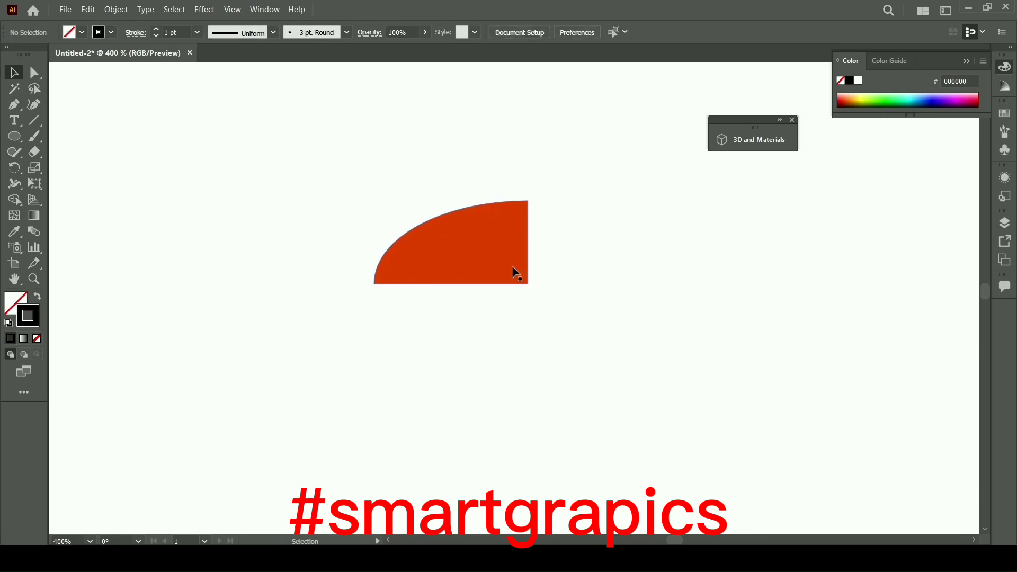
# - Apply the 3D Extrude & Bevel effect to the orange-red quarter ellipse
pyautogui.click(512, 266)
pyautogui.hotkey('ctrl', '-')
pyautogui.hotkey('ctrl', '-')
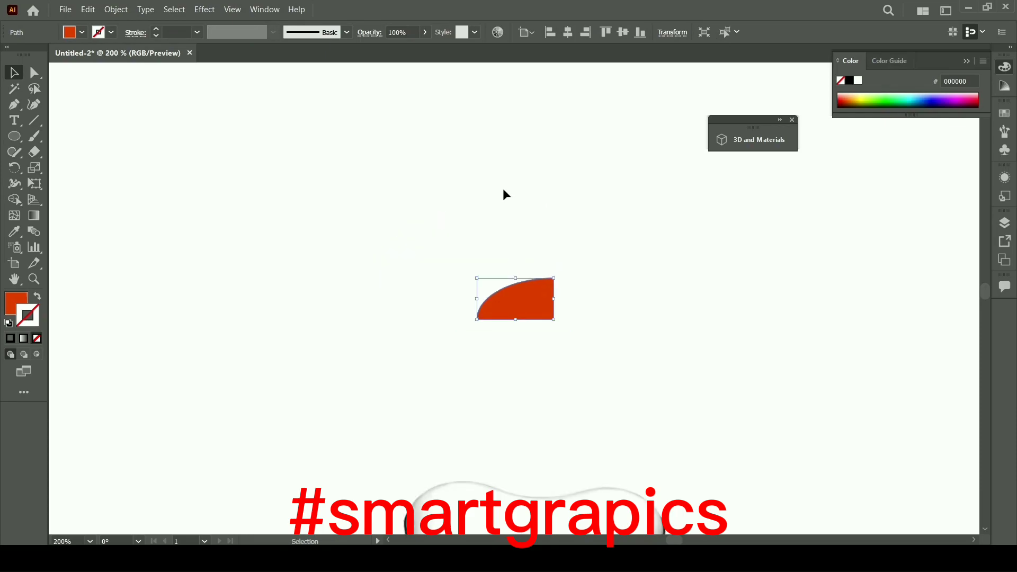
pyautogui.hotkey('ctrl', '-')
pyautogui.click(206, 15)
pyautogui.moveTo(233, 87)
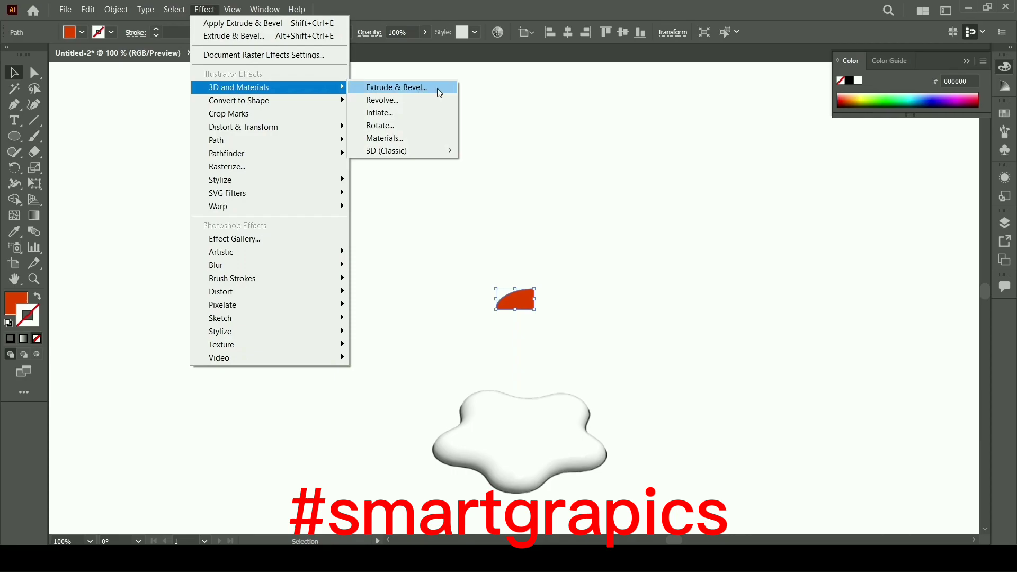
pyautogui.click(417, 94)
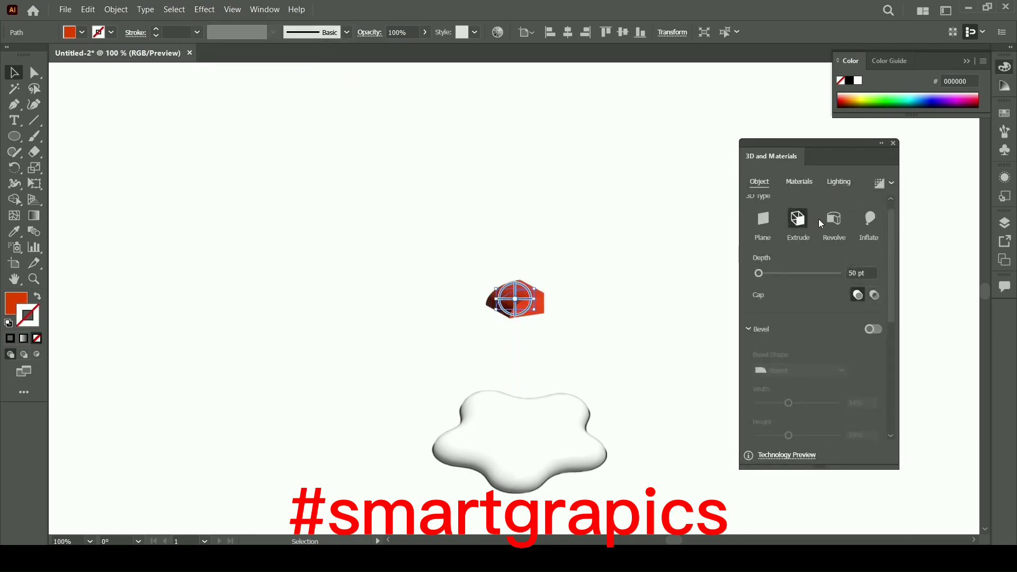